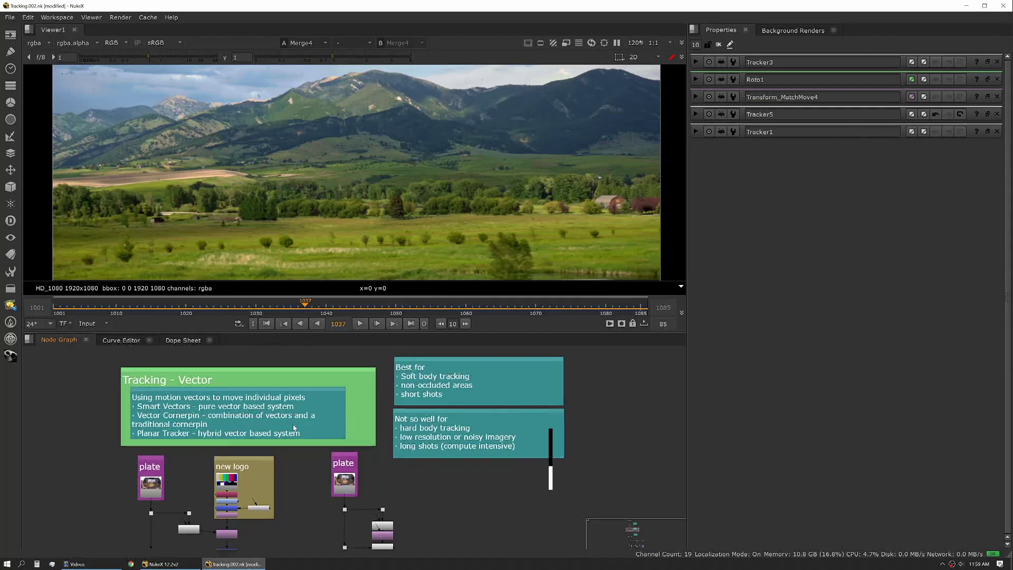
Step: View the left T-shirt plate Read node and play through the shot to watch the shirt move
middle_click_drag(295, 428, 303, 403)
middle_click_drag(154, 462, 138, 477)
left_click(150, 488)
key("1")
scroll(345, 196, "down", 4)
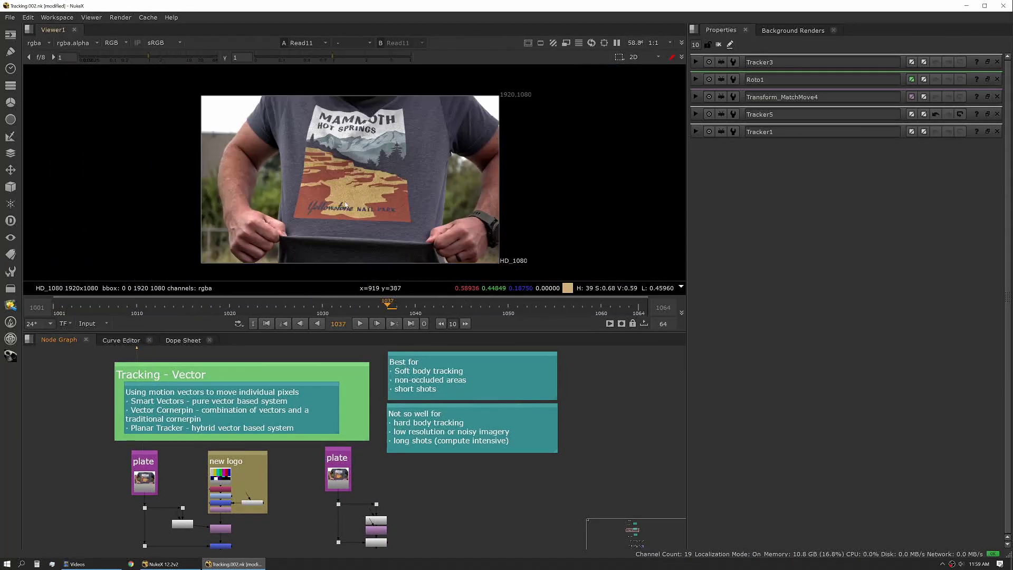
scroll(348, 203, "up", 3)
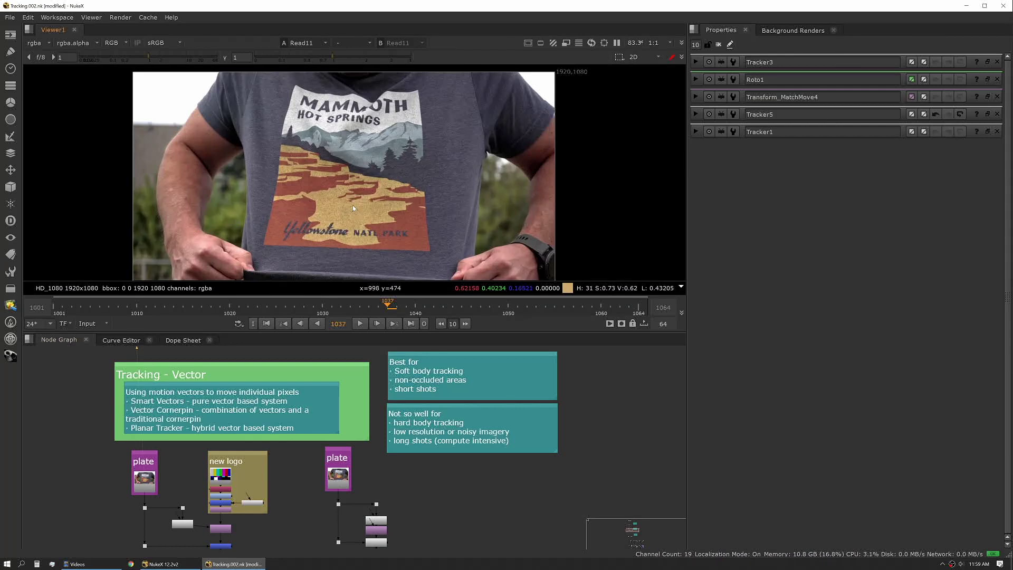
left_click(361, 323)
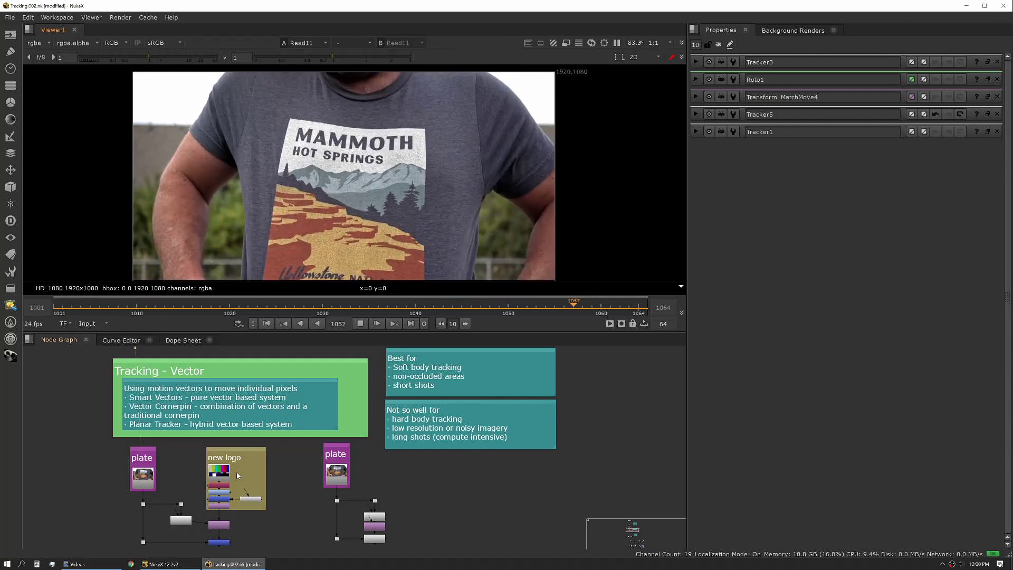
key("k")
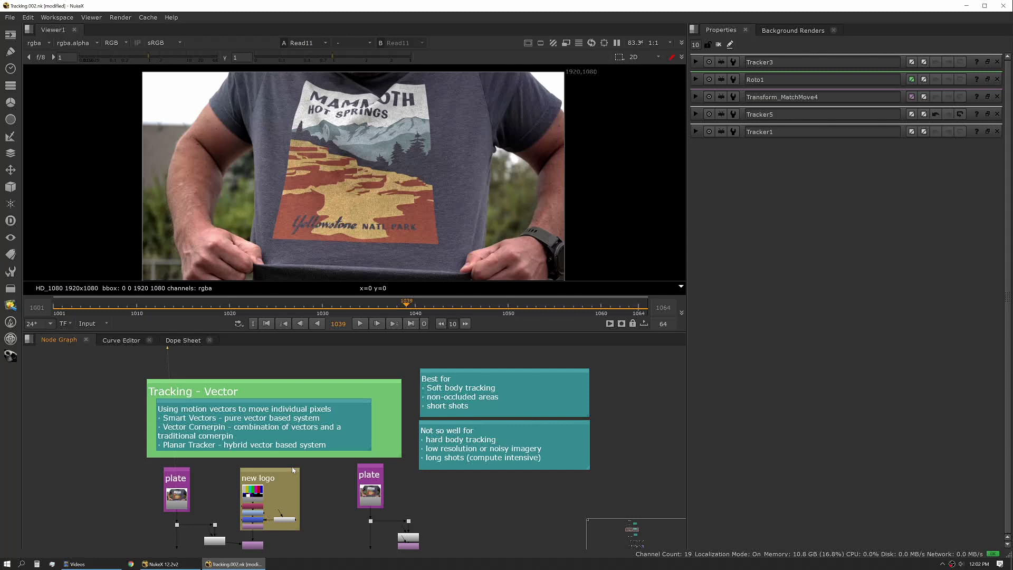
middle_click_drag(271, 503, 252, 473)
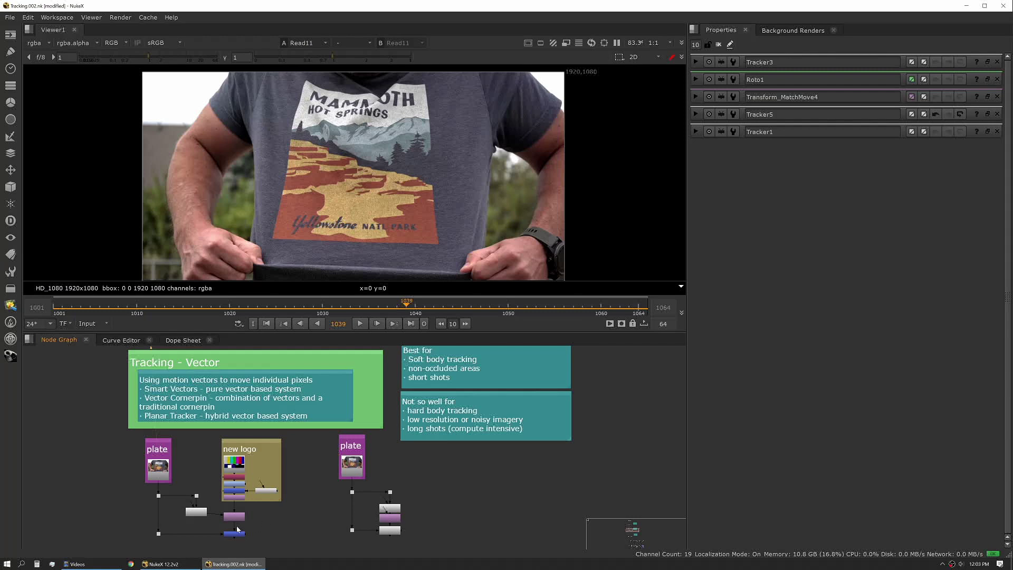
middle_click_drag(237, 529, 234, 509)
Step: Replay the shot and stop at frame 1052
scroll(234, 509, "up", 2)
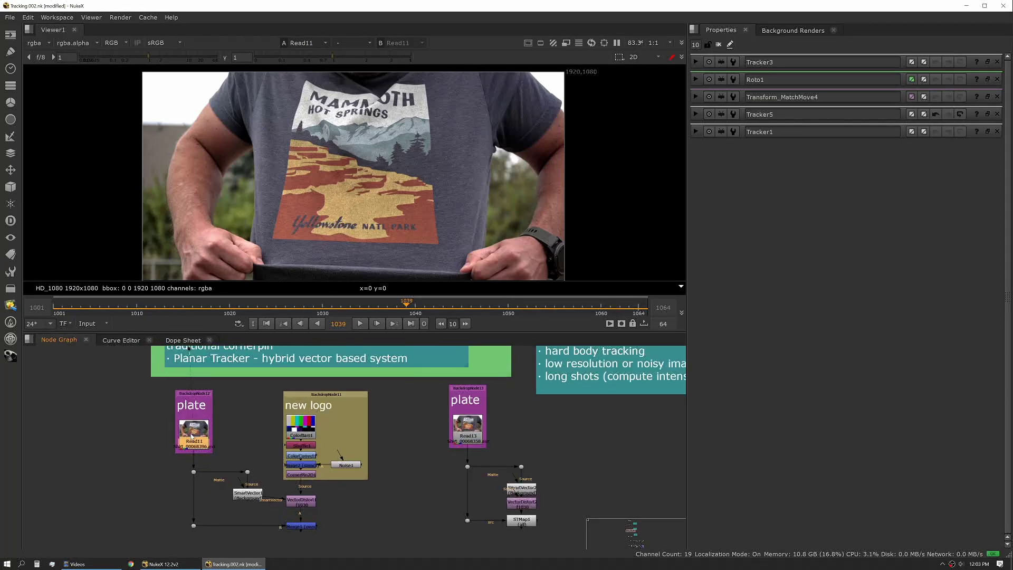
key("l")
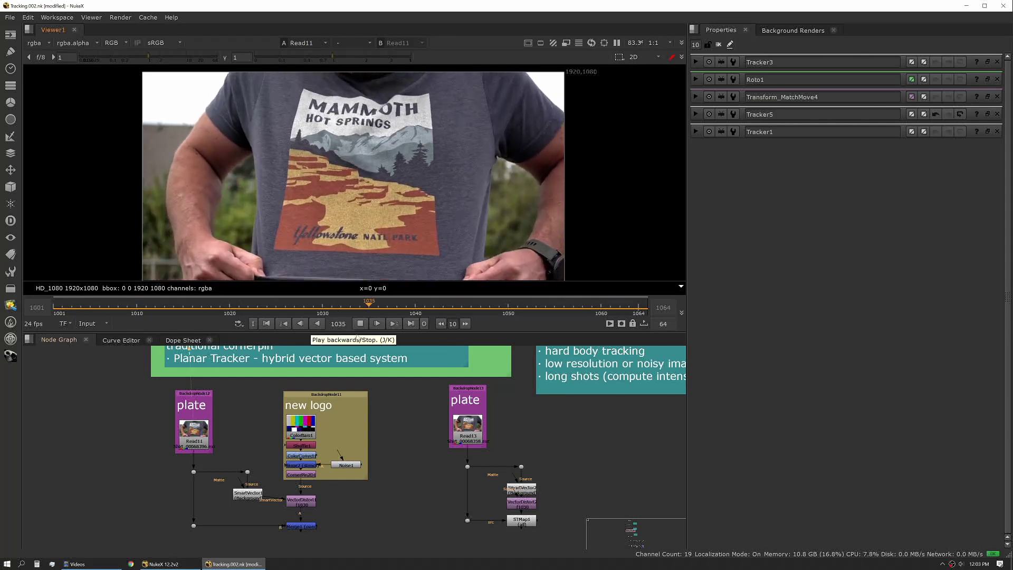
key("k")
Step: View SmartVector1's vector output and open its settings (Vector Detail 0.3, Strength 1.5)
scroll(255, 486, "up", 2)
middle_click_drag(241, 494, 253, 462)
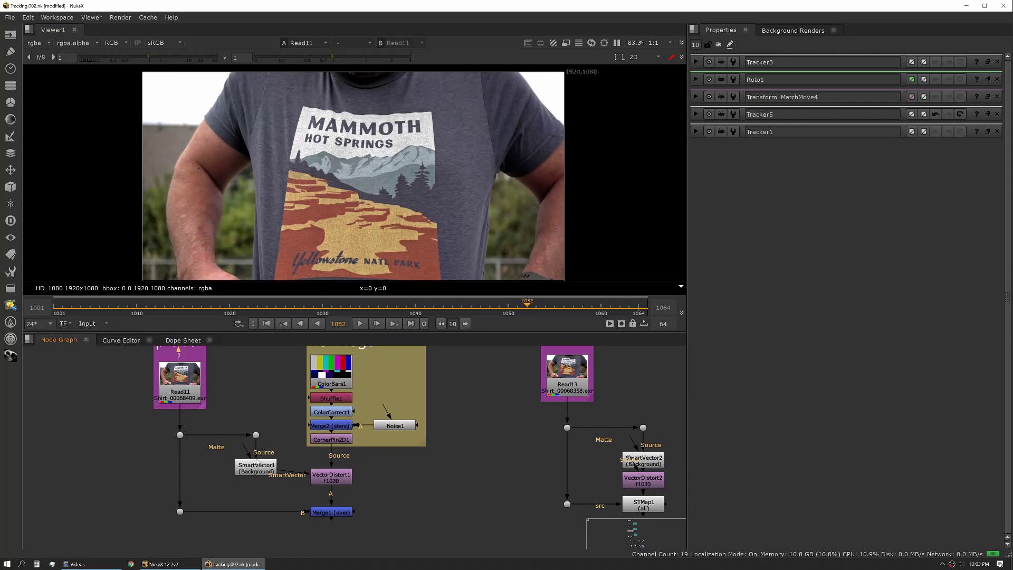
left_click(255, 469)
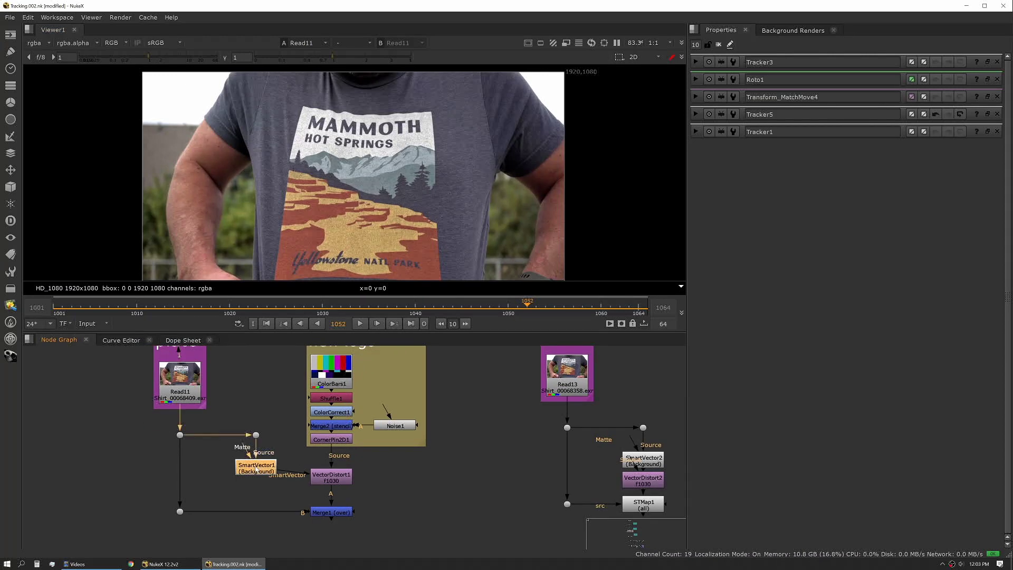
key("1")
key("Return")
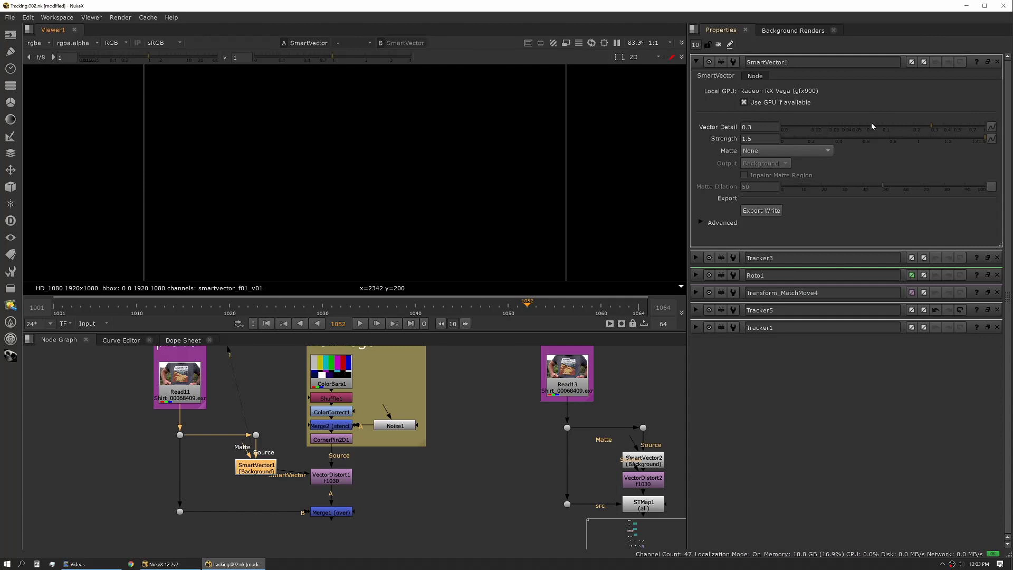
Step: Expand and collapse SmartVector1's Advanced and Tolerances sections without changing any values
mouse_move(872, 127)
mouse_move(842, 142)
left_click(701, 223)
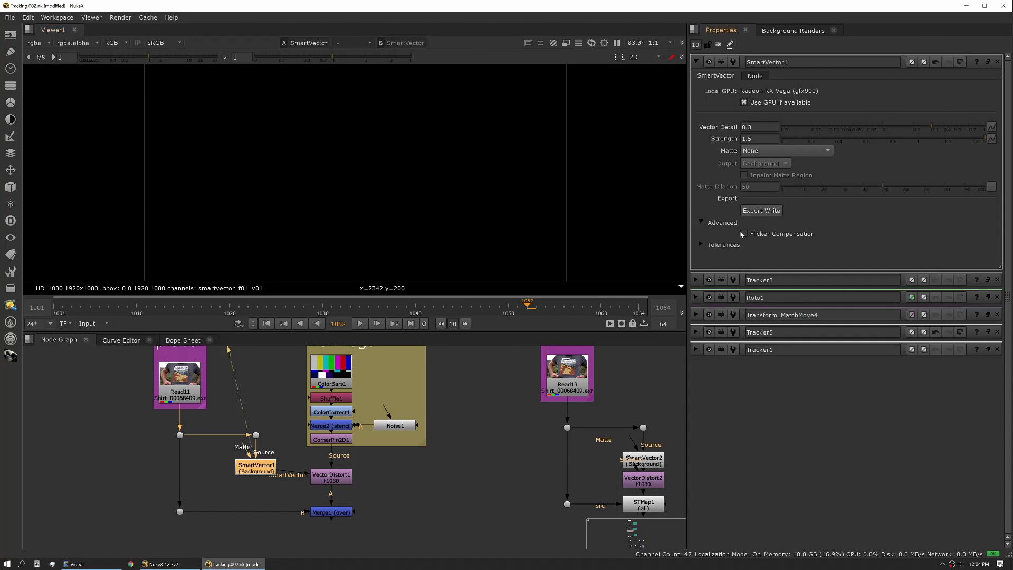
left_click(700, 245)
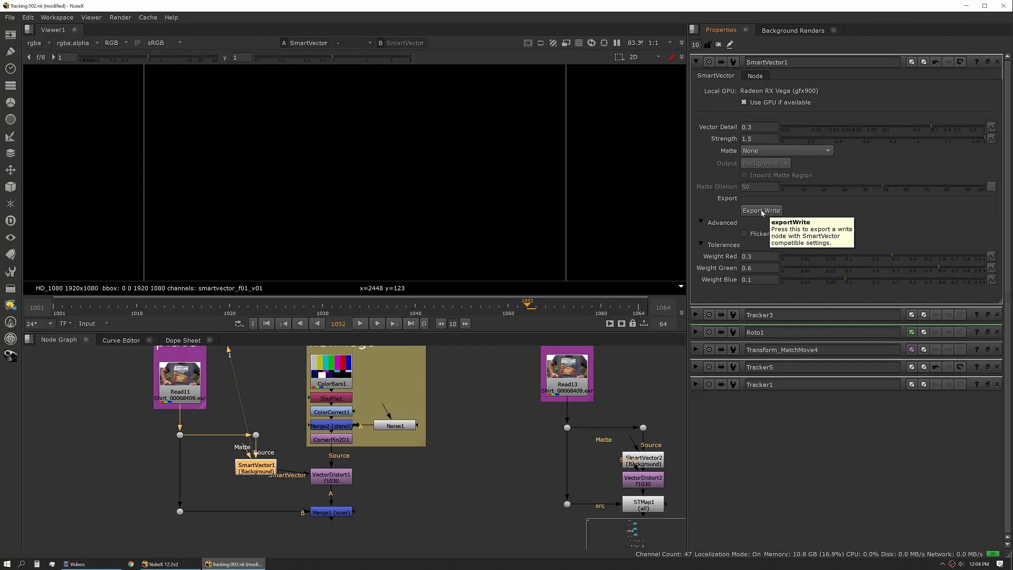
left_click(701, 245)
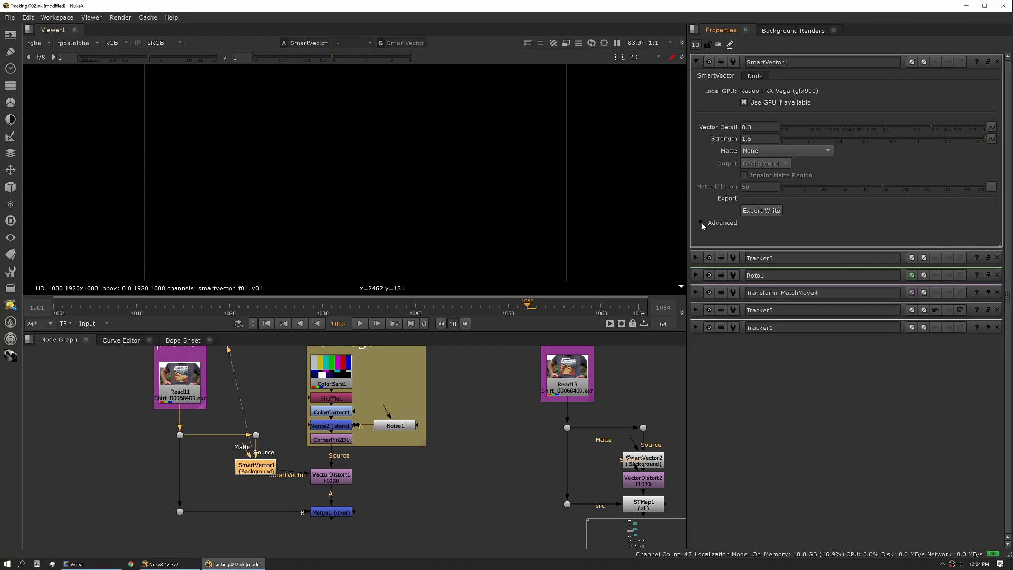
left_click(701, 223)
Step: Close SmartVector1's settings and put the Read11 shirt footage on viewer input 1
left_click(397, 511)
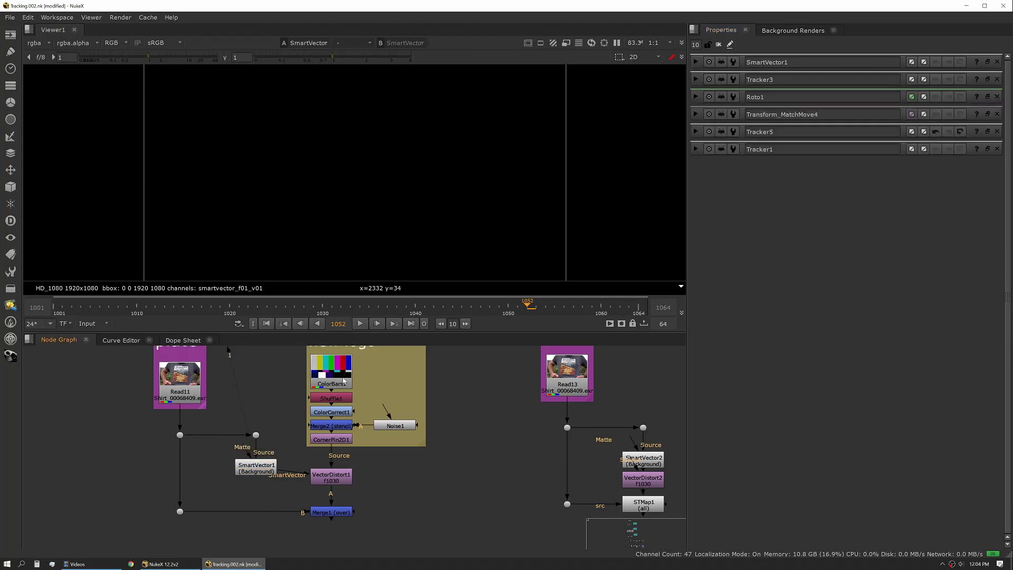
key("1")
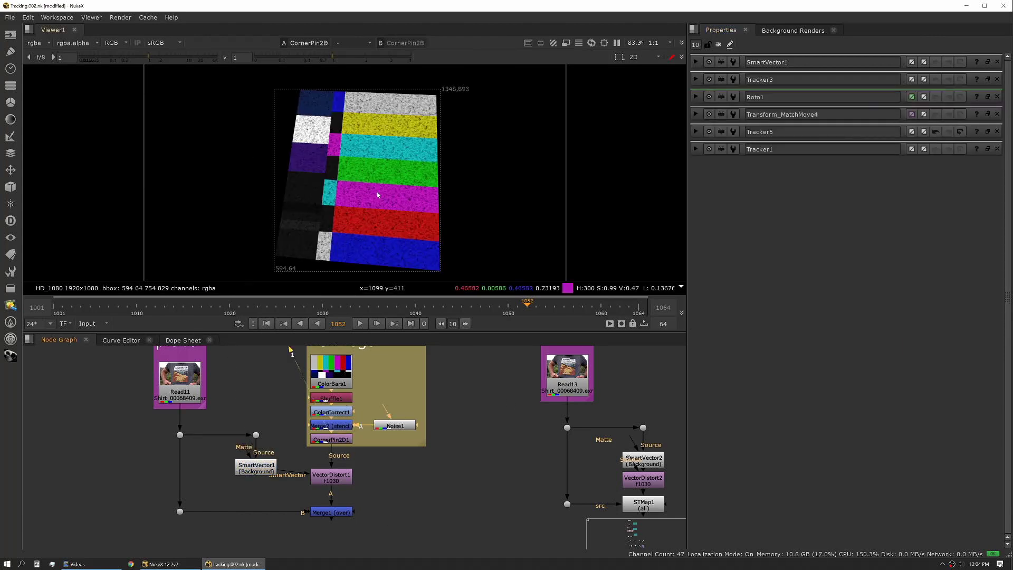
left_click(190, 390)
key("1")
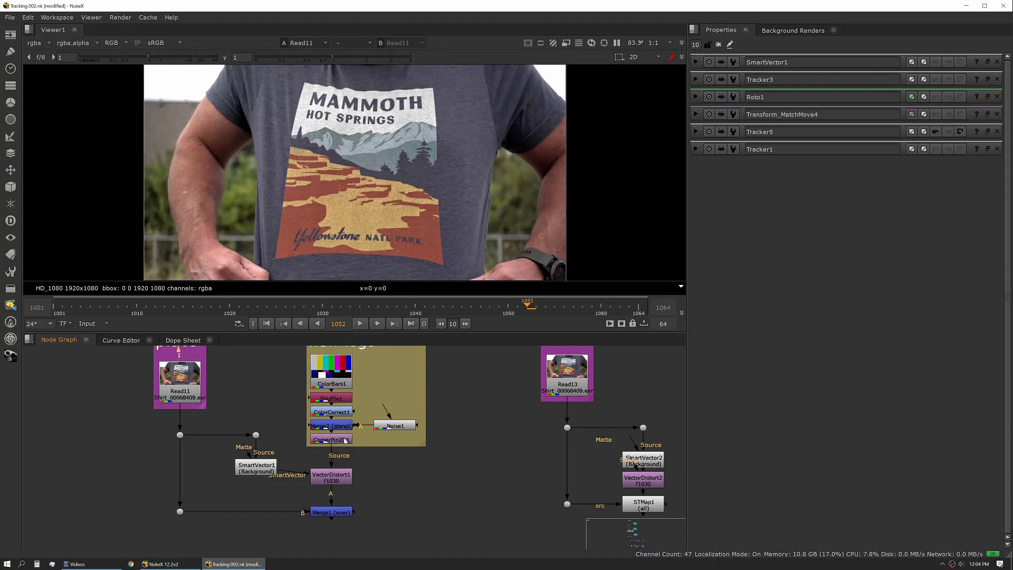
Step: Put CornerPin2D1's noisy colour bars on viewer input 2 and compare, ending on the bars
left_click(337, 439)
key("2")
left_click(243, 419)
key("1")
key("2")
key("1")
key("2")
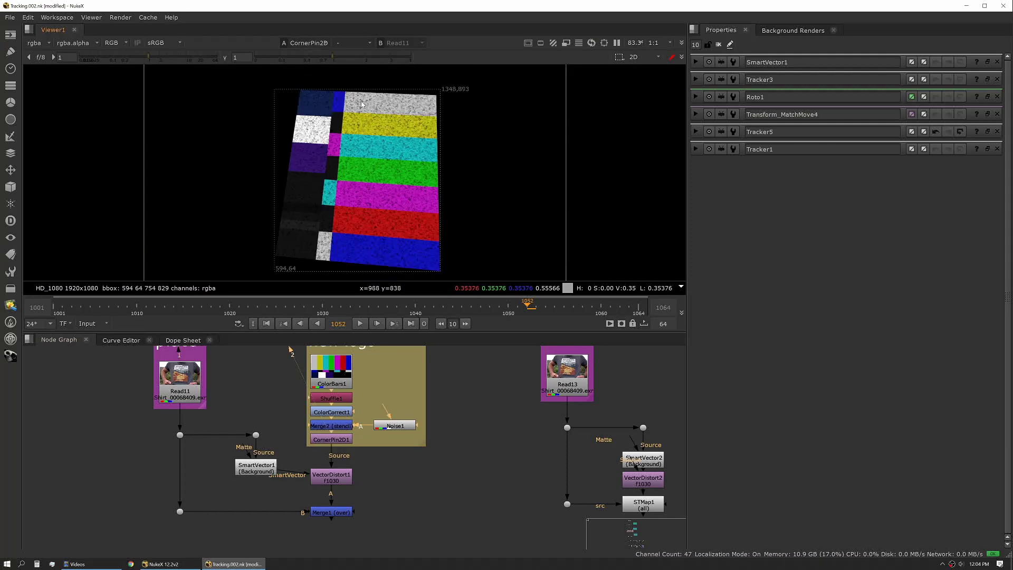
left_click(338, 479)
key("1")
key("Return")
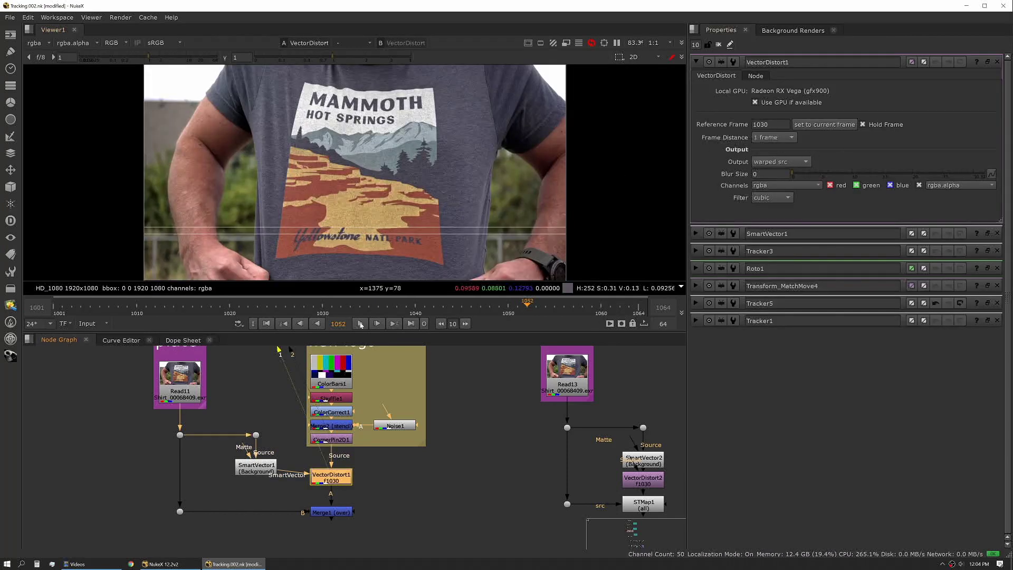
left_click(323, 310)
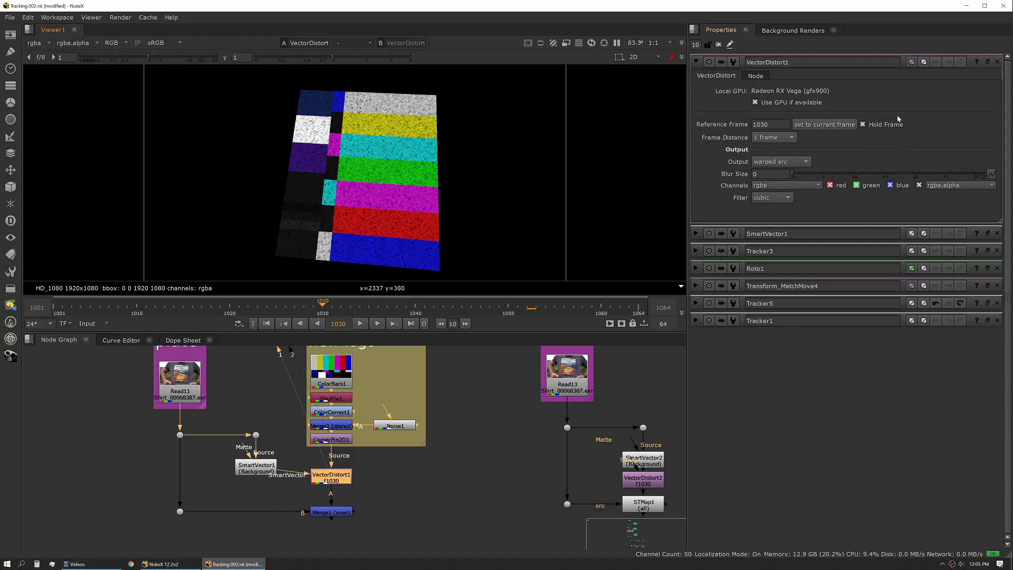
mouse_move(882, 125)
mouse_move(792, 142)
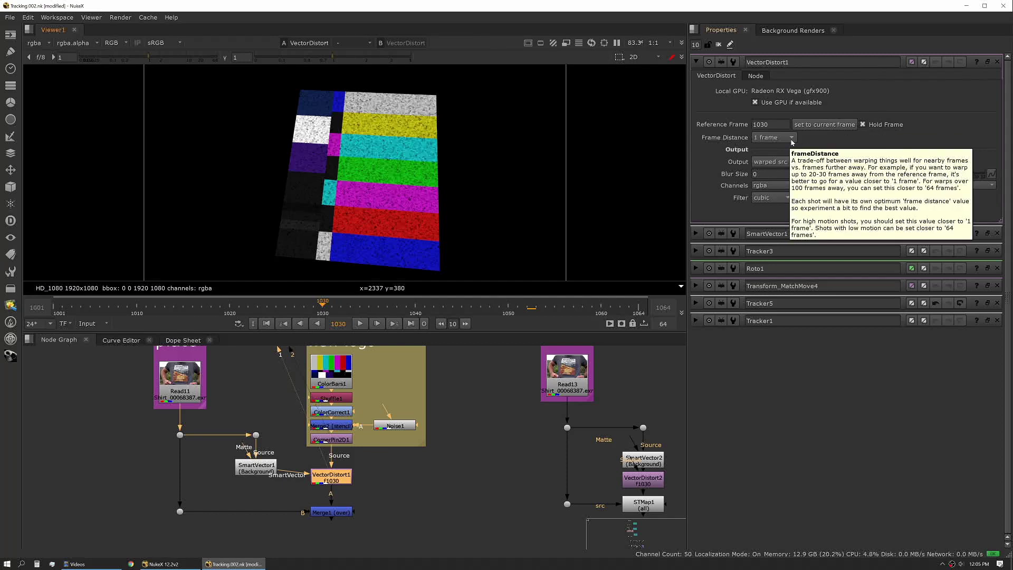
left_click(791, 138)
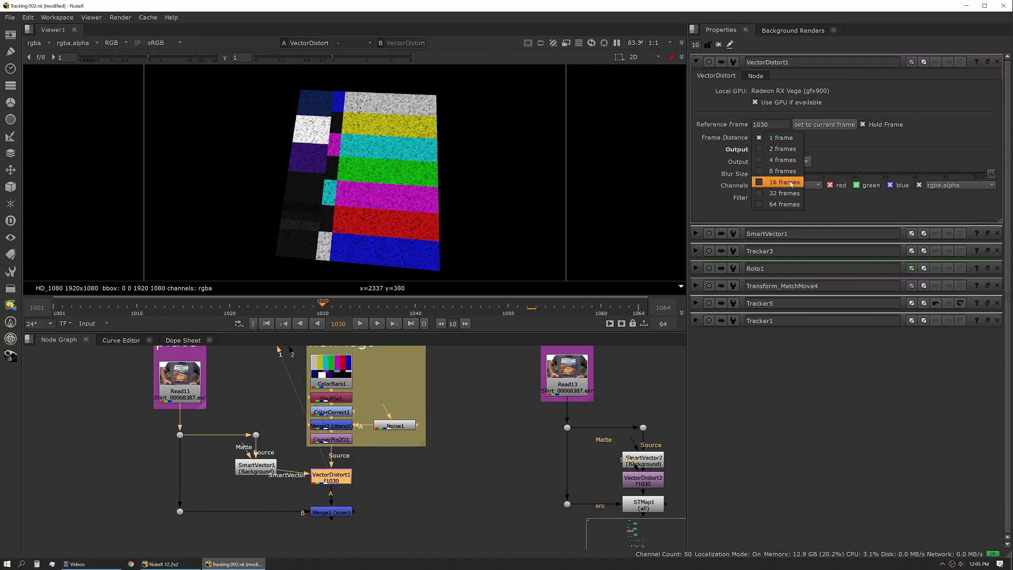
left_click(828, 140)
mouse_move(793, 141)
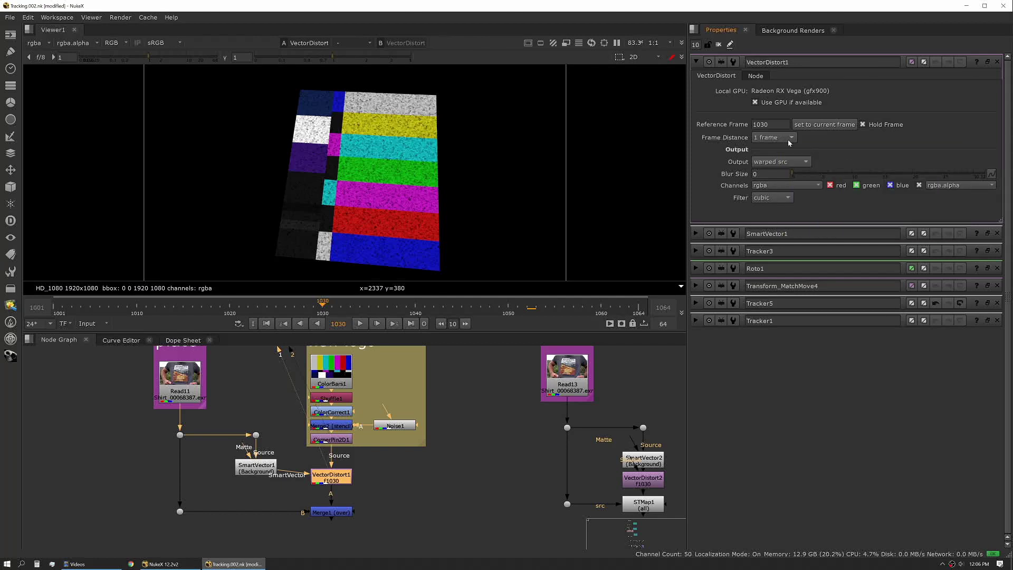
mouse_move(783, 165)
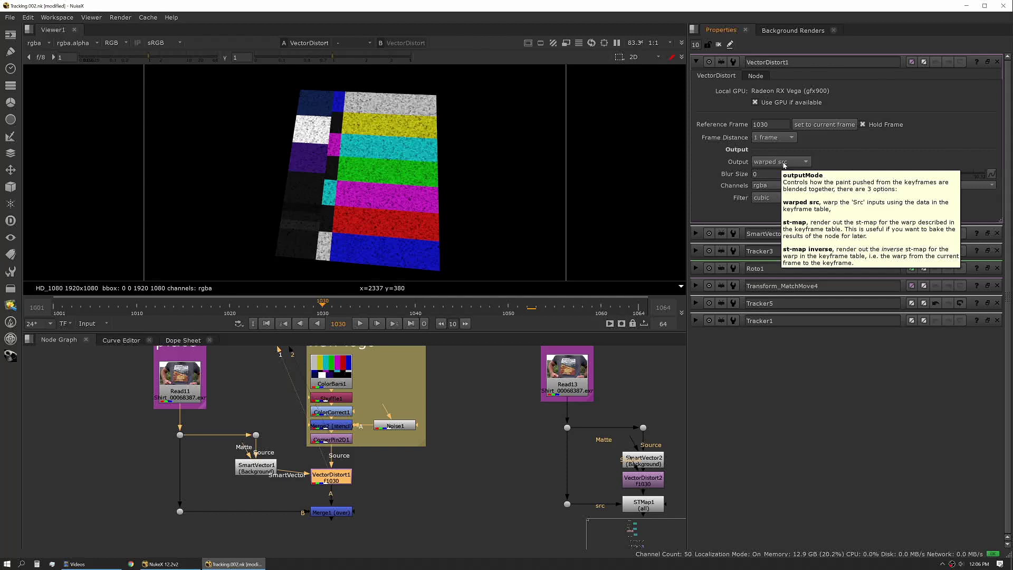
left_click(784, 165)
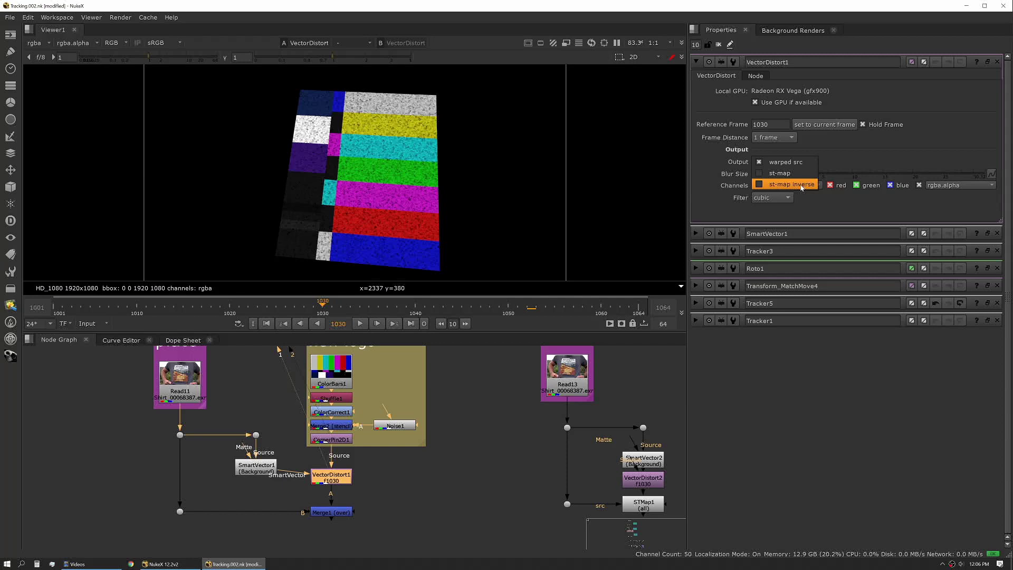
left_click(837, 154)
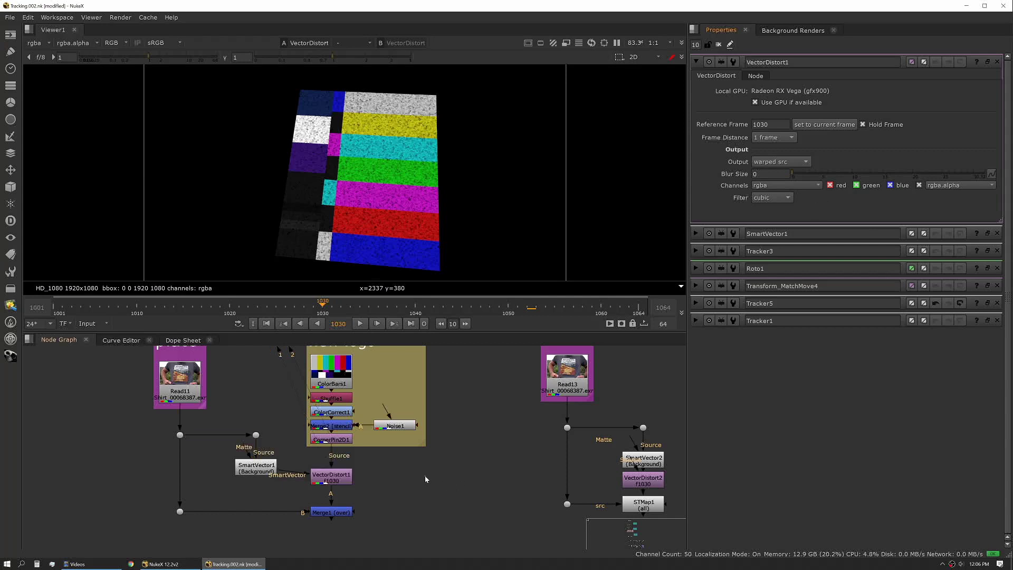
Step: Play the shot to watch VectorDistort1's colour bars deform with the shirt through frame 1064
double_click(340, 477)
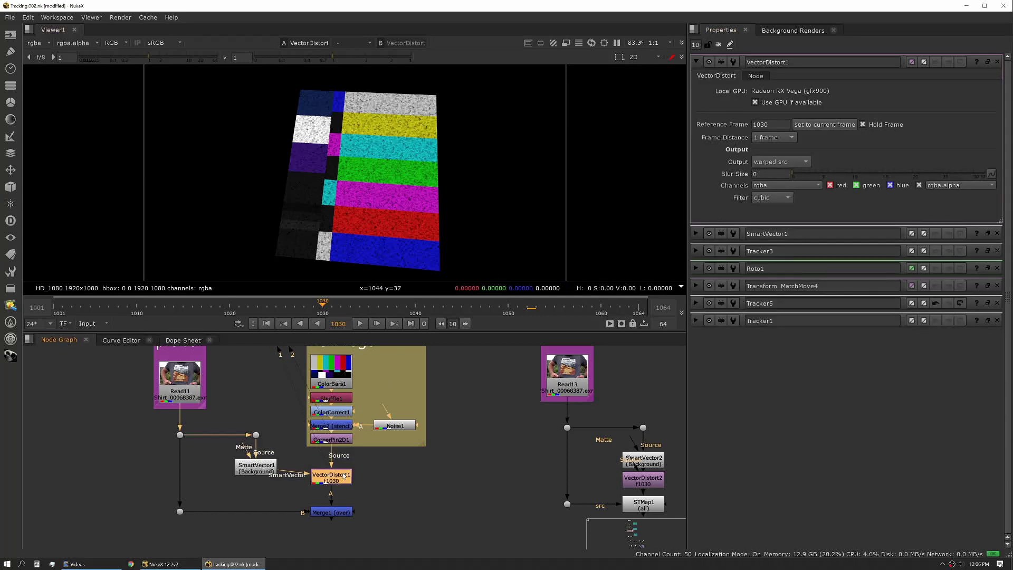
left_click(341, 448)
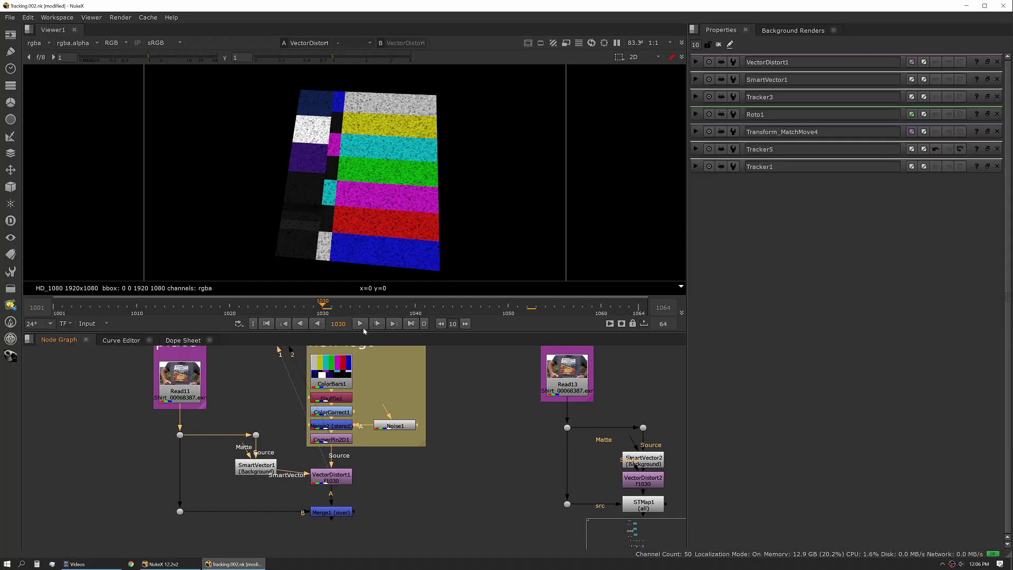
left_click(361, 325)
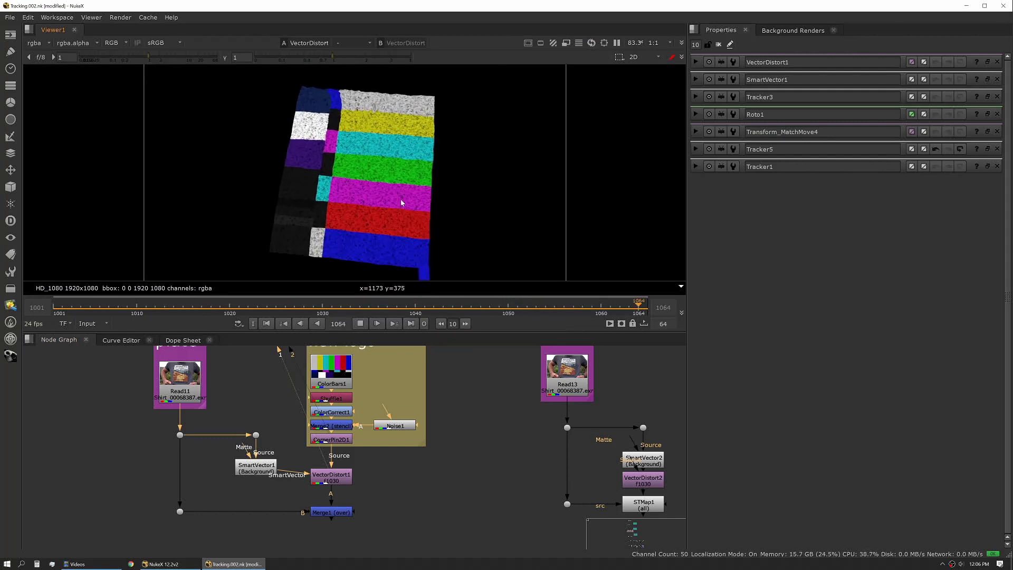
left_click(331, 512)
key("1")
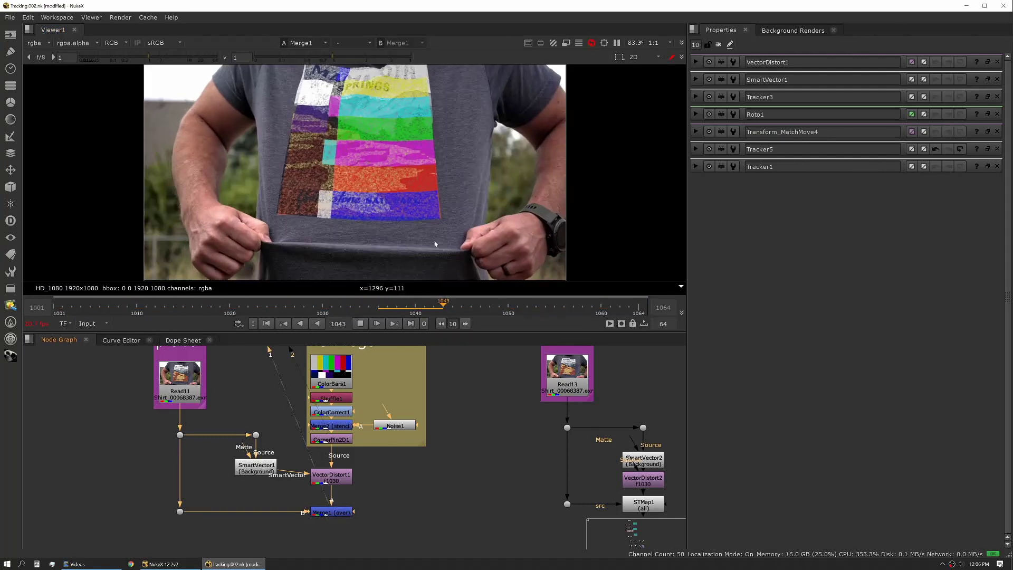
key("space")
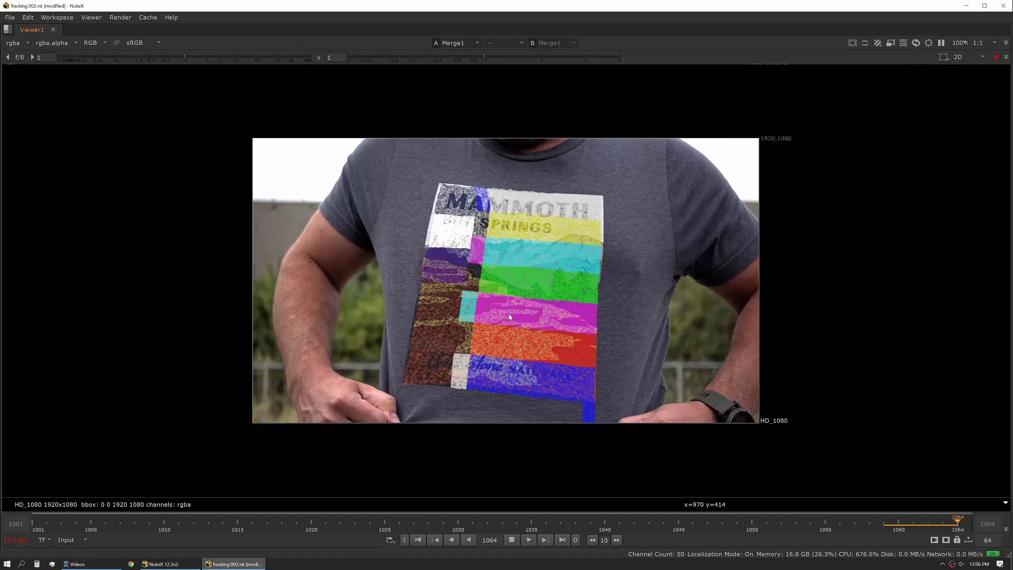
scroll(517, 312, "up", 3)
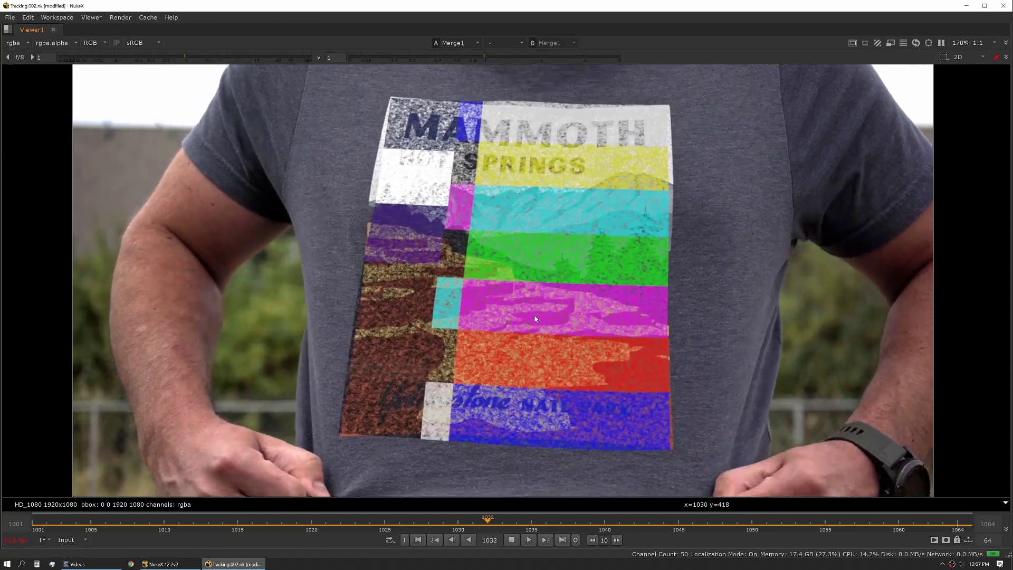
key("space")
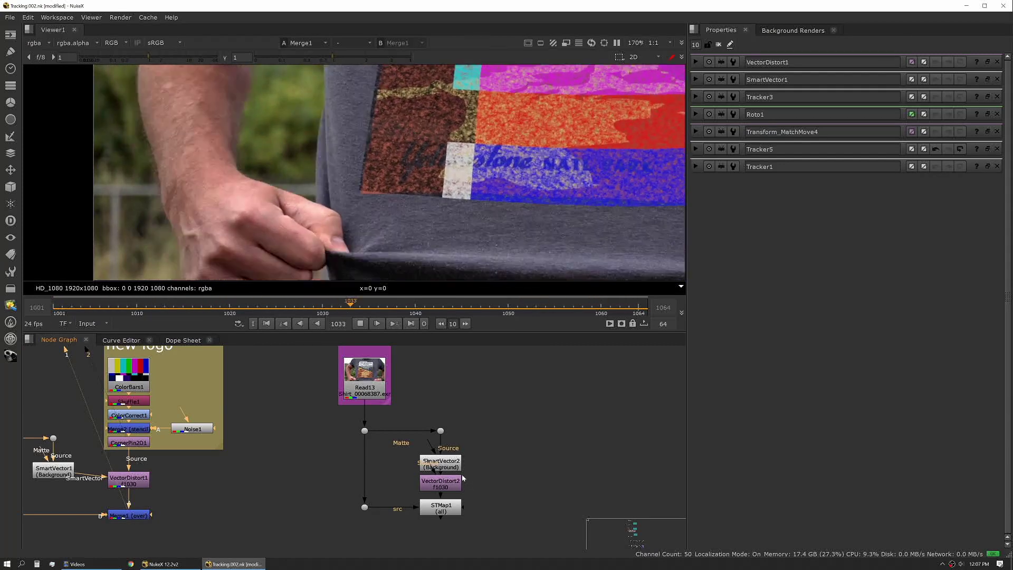
Step: View SmartVector2, then open VectorDistort2 (reference frame 1030, Hold Frame) and view its st-map inverse output
left_click(447, 466)
key("1")
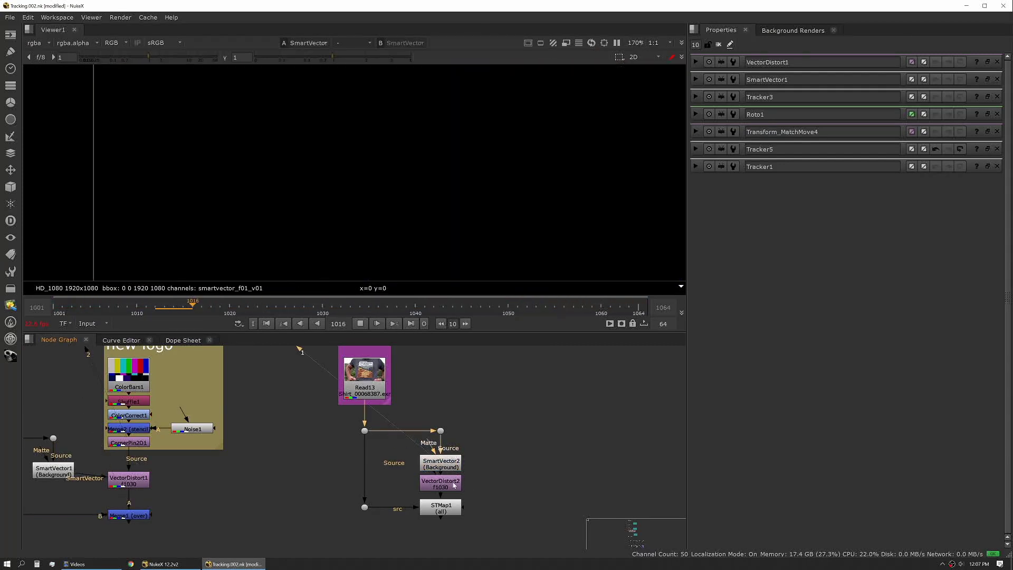
left_click(451, 484)
double_click(451, 484)
key("1")
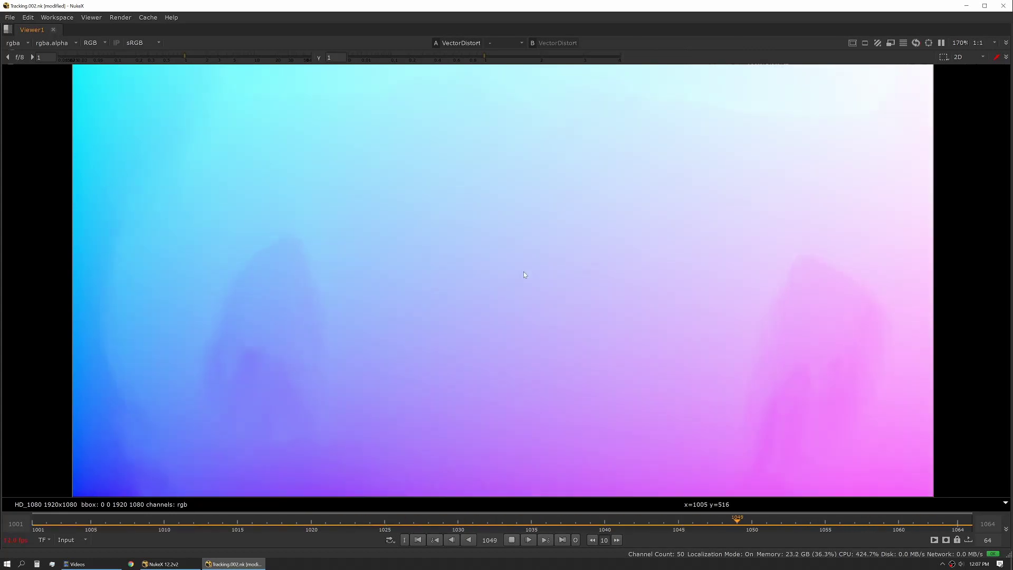
key("space")
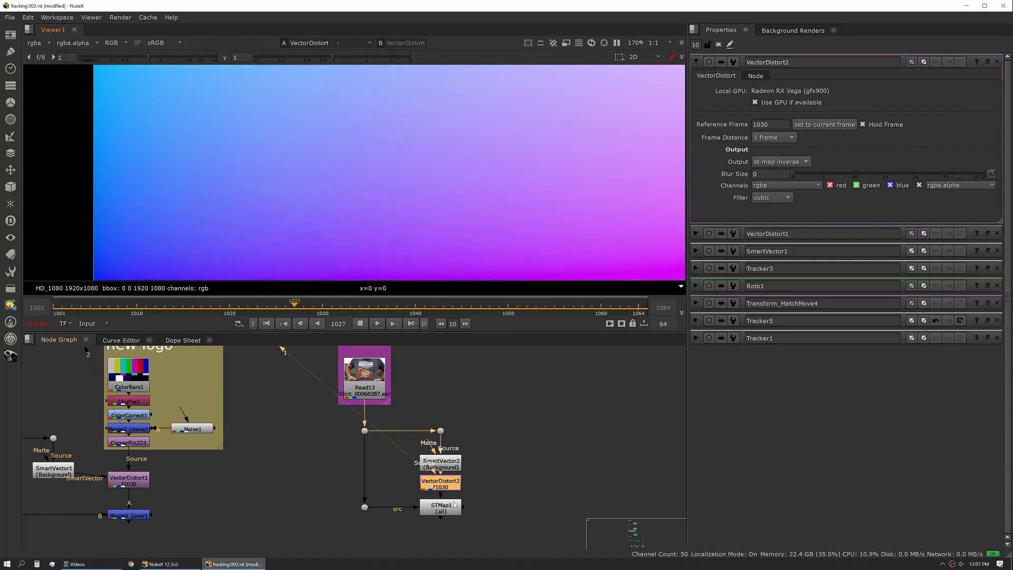
Step: Open STMap1's settings: all channels, rgb UV channels, cubic filter
double_click(452, 508)
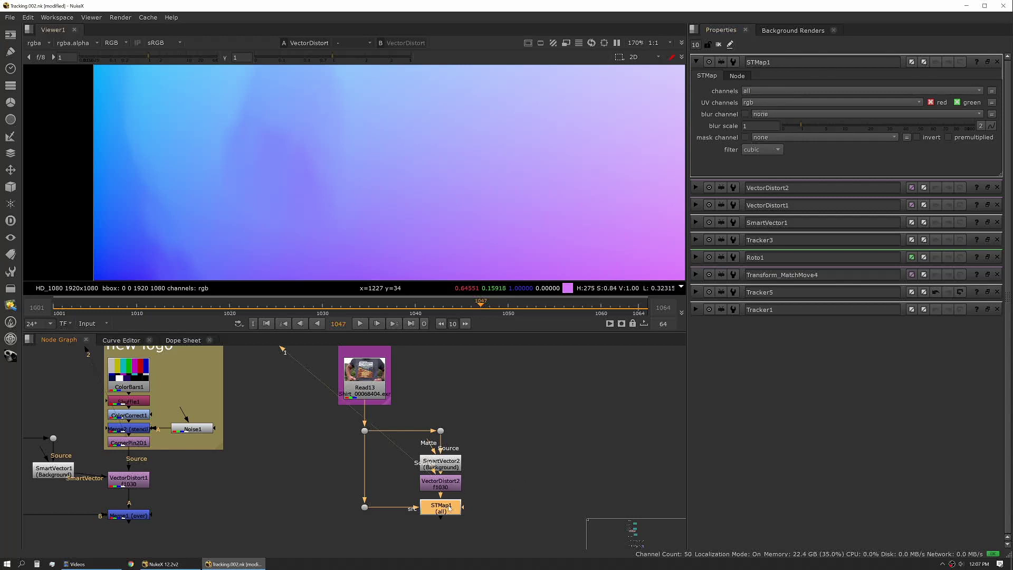
Step: Show STMap1's stabilized output full-window, with the Mammoth Hot Springs print held steady
key("1")
key("space")
key("f")
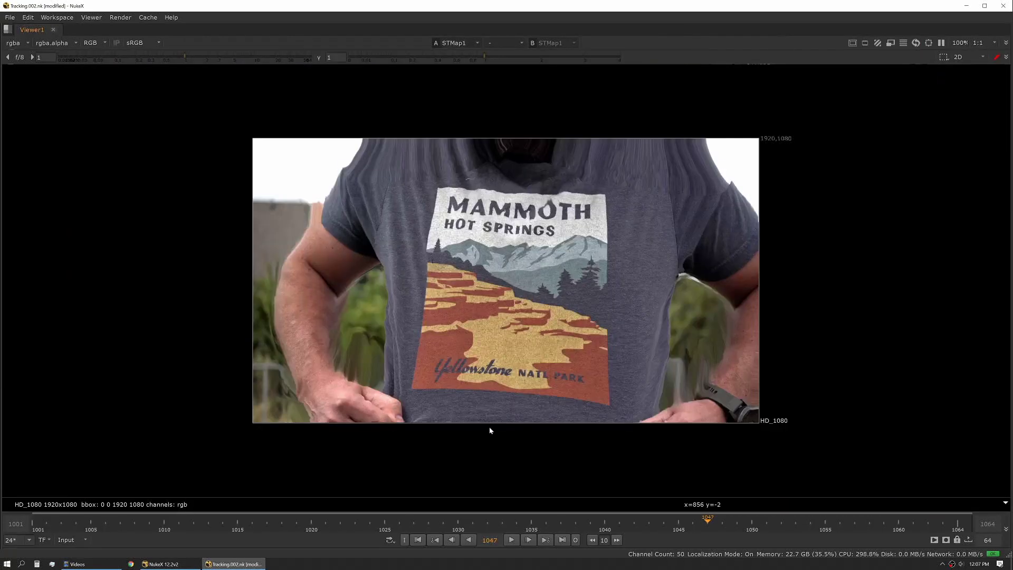